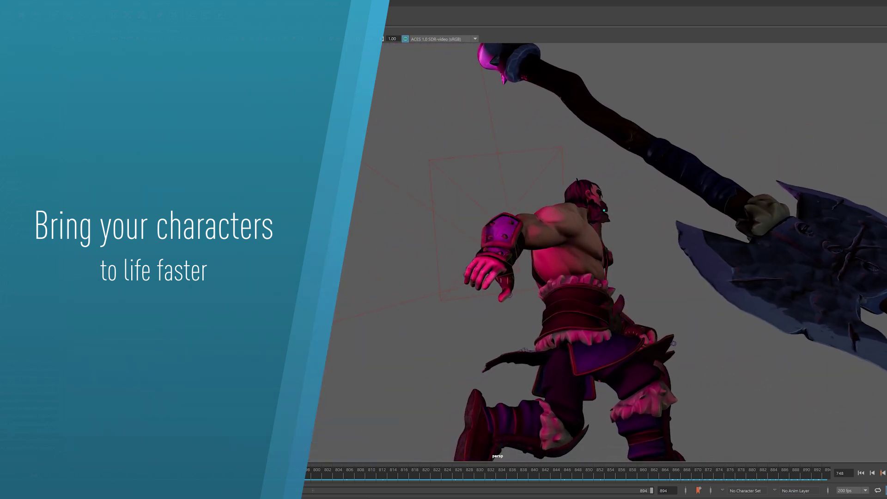
Rotate the warrior's arm control so the axe swings down across his body
{"action": "left_click_drag", "start_coordinate": [610, 157], "coordinate": [505, 237]}
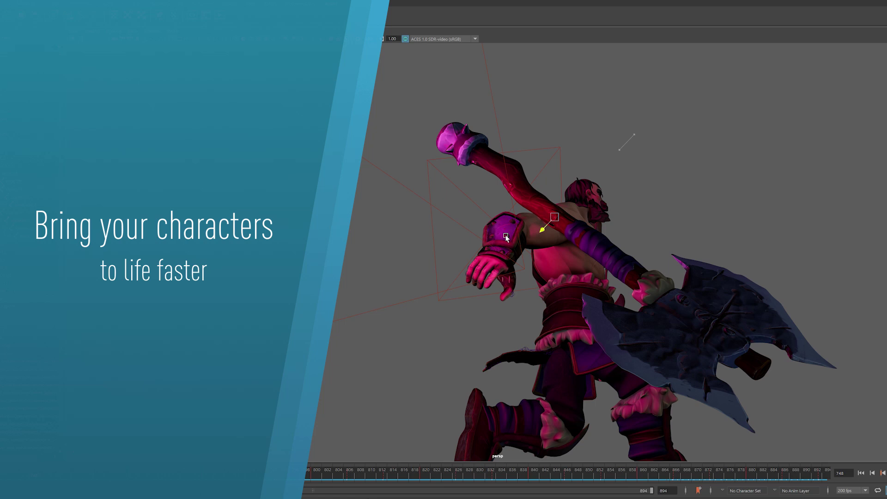